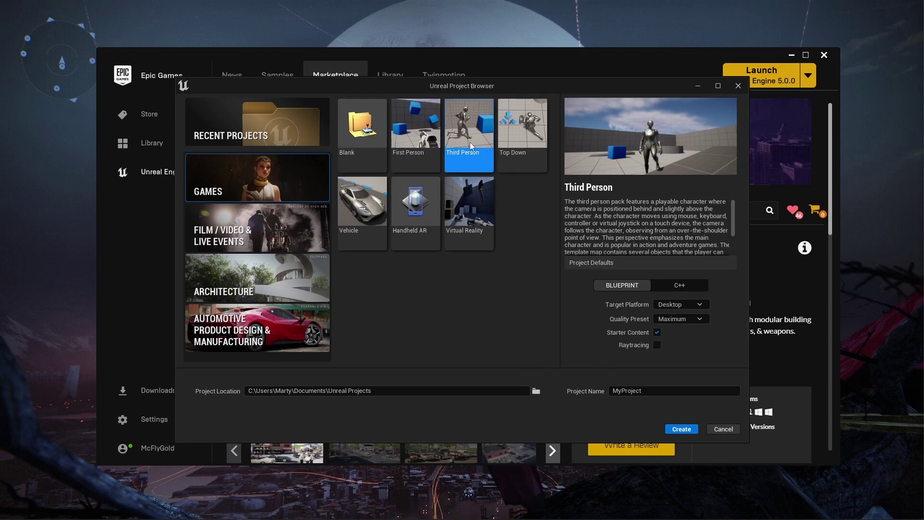
- Create the Third Person project MyProject and update its out-of-date project file once the editor loads
click(678, 429)
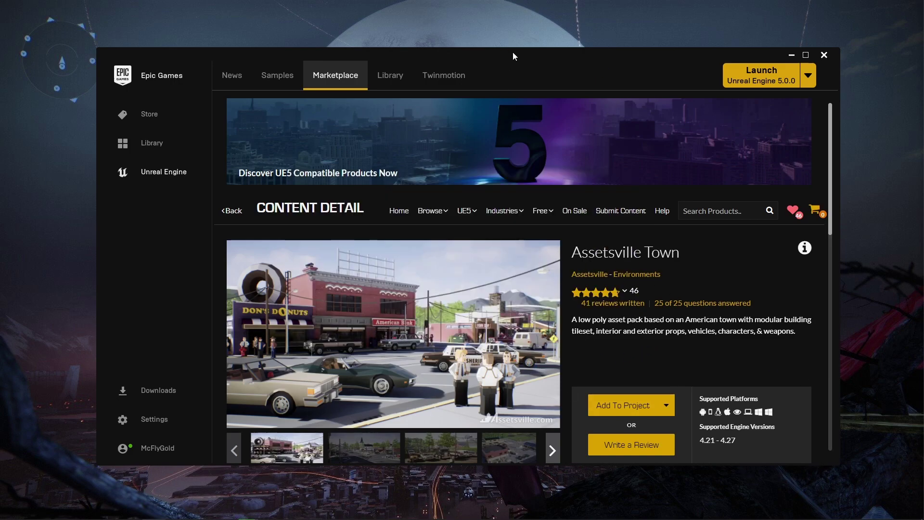
drag(515, 56, 527, 422)
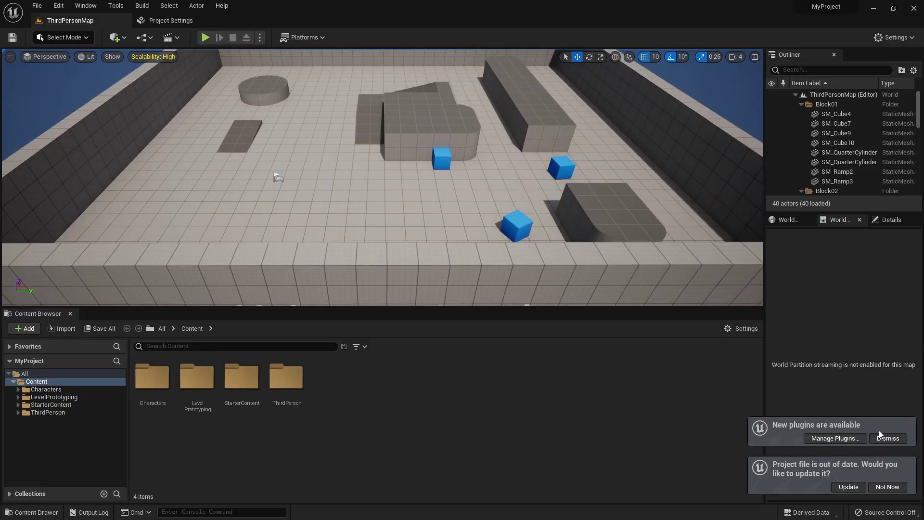
click(880, 436)
click(849, 487)
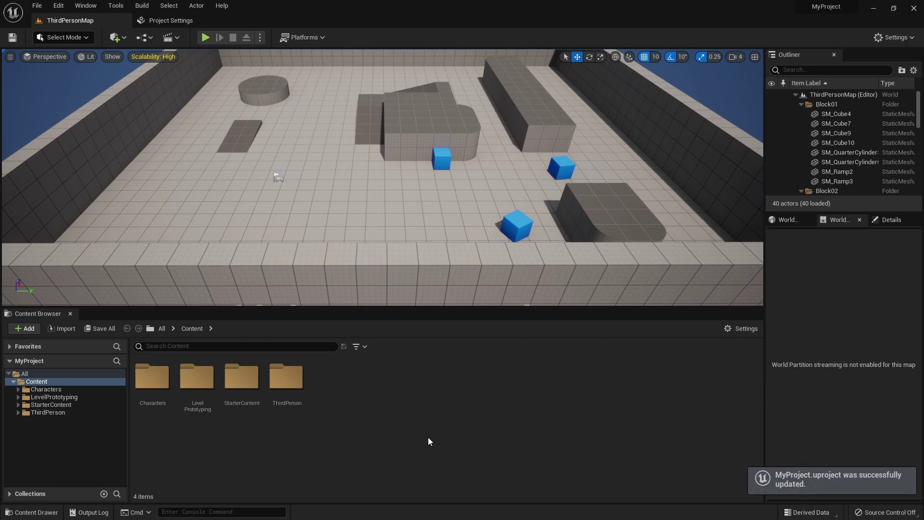
- Choose the files to save in the new project
click(38, 6)
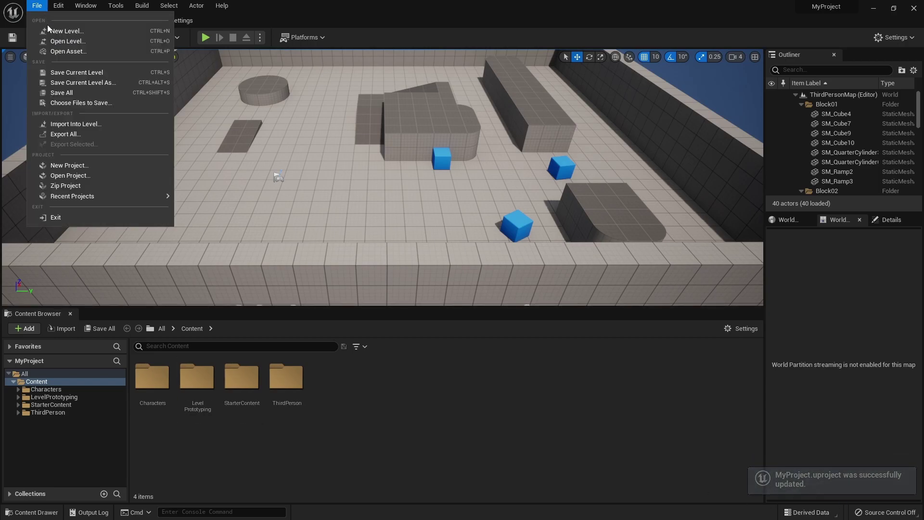
click(72, 101)
- Switch to the Epic Games Launcher and pick MyProject as the target for Assetsville Town, filtering by "my" with all projects shown
key(alt+Tab)
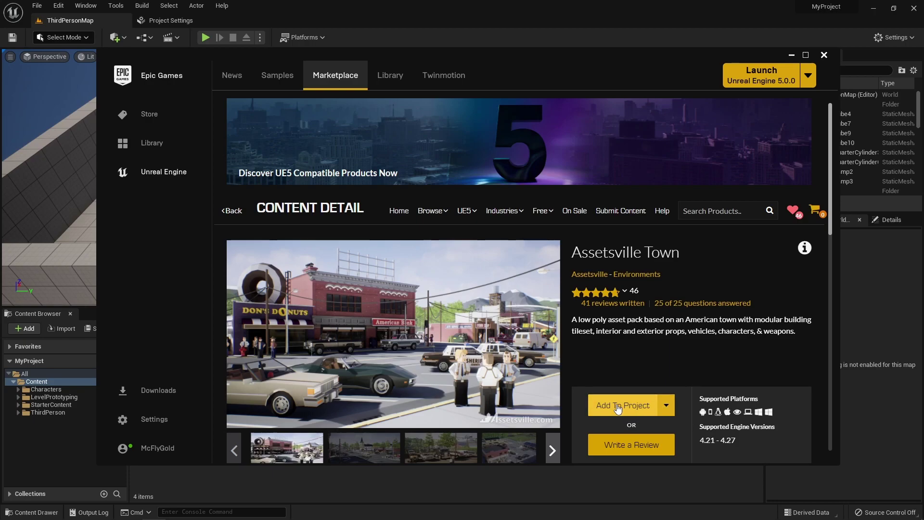
click(642, 412)
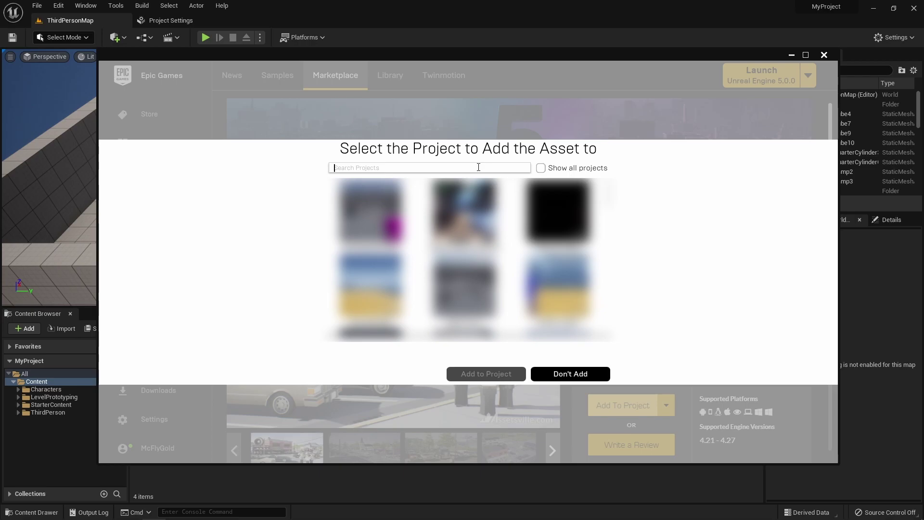
text(my)
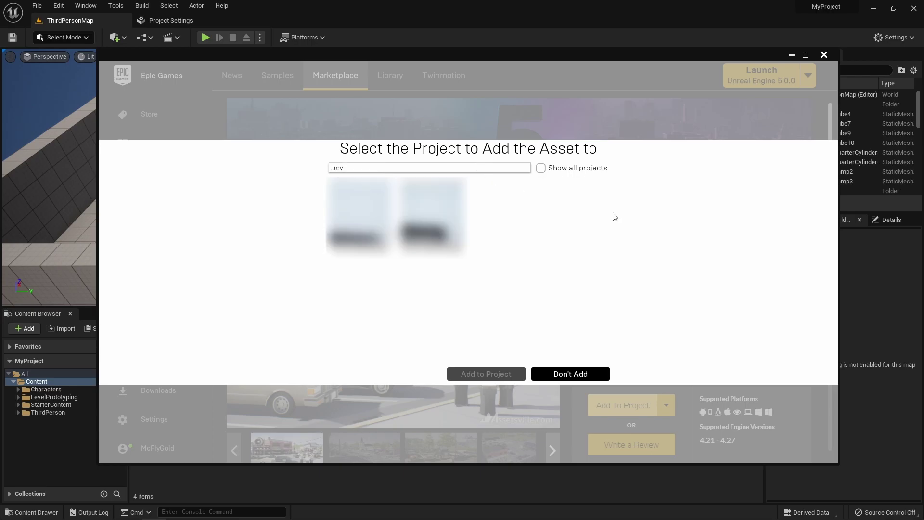
click(541, 167)
click(501, 226)
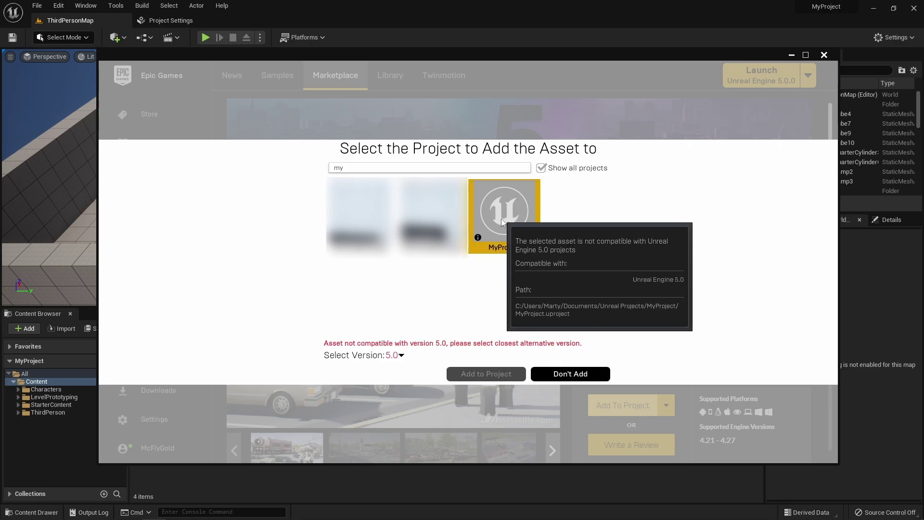
- Select the closest alternative engine version for Assetsville Town and add the pack to the project
click(394, 357)
click(409, 451)
click(486, 373)
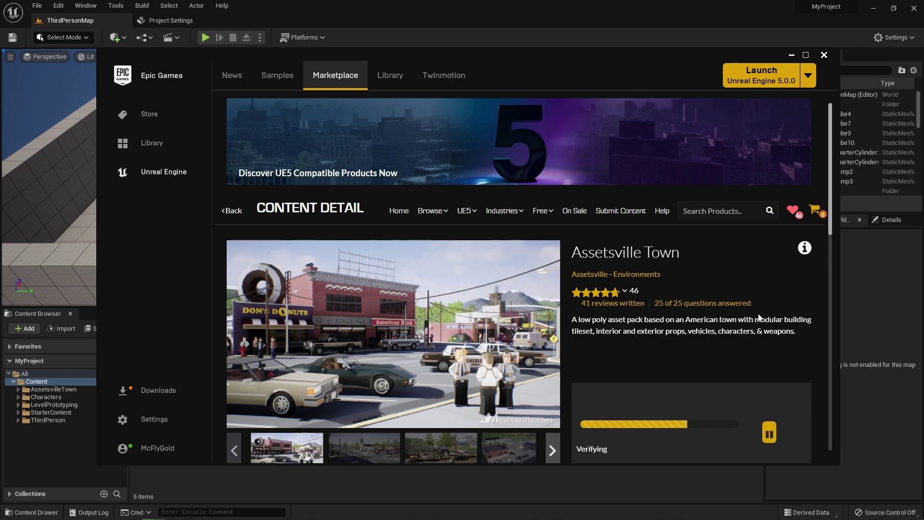
- Return to the Unreal Editor and open the Nature folder under the AssetsvilleTown meshes
scroll(762, 358, down, 5)
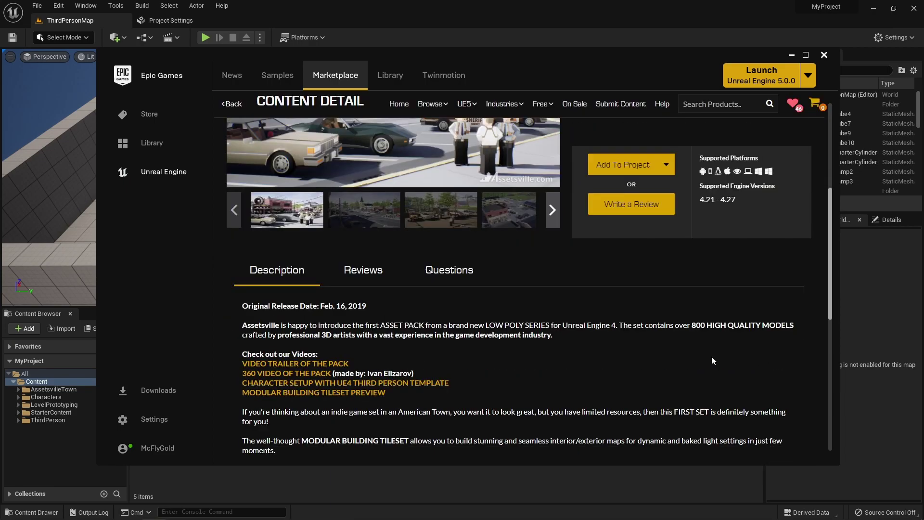
scroll(711, 356, up, 4)
click(792, 55)
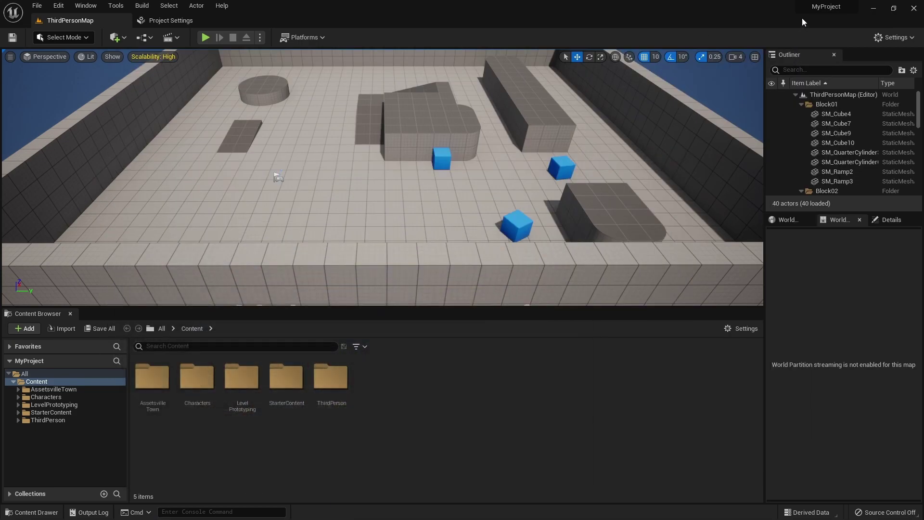
click(53, 389)
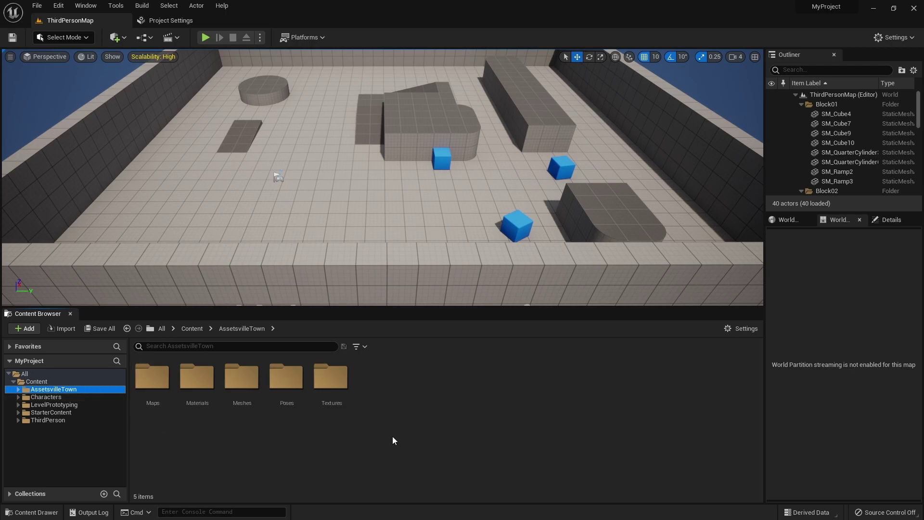
double_click(152, 378)
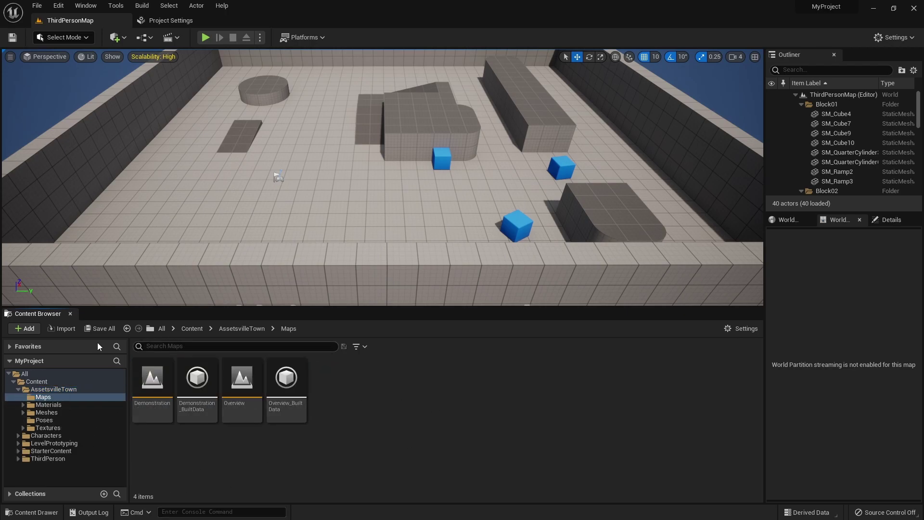
click(46, 412)
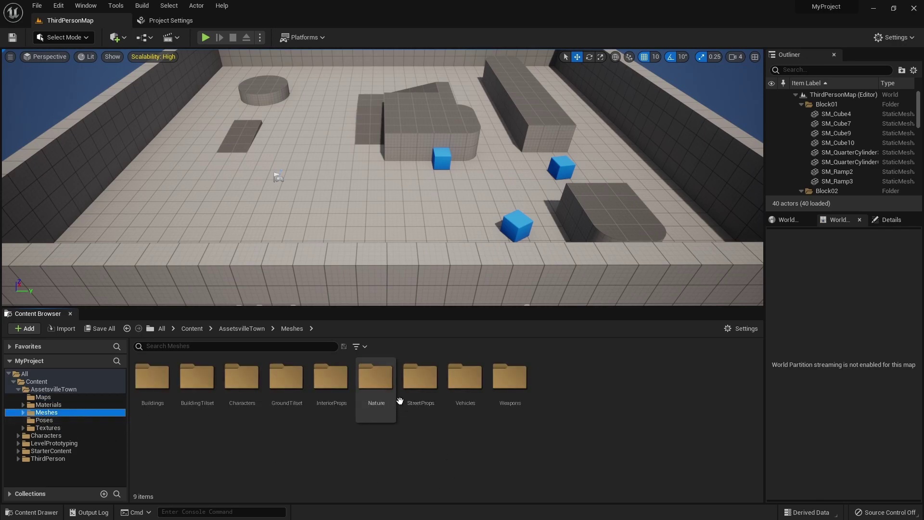
double_click(359, 380)
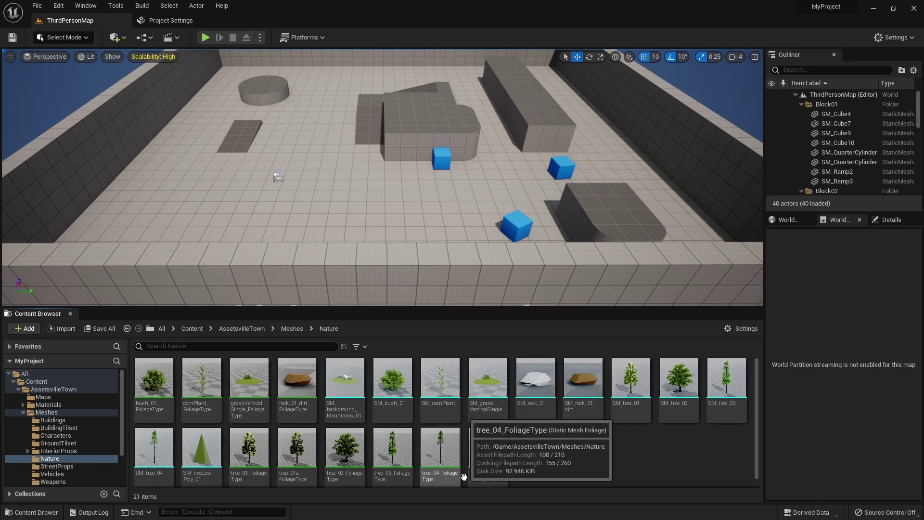
- Try to place tree_04_FoliageType in the level, and place the SM_bush_01 mesh on the open floor
drag(441, 450, 326, 194)
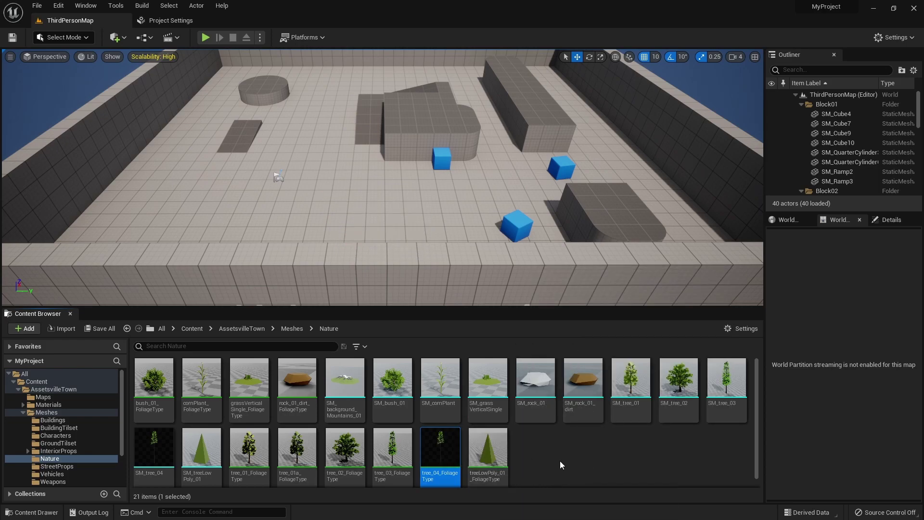
drag(388, 392, 312, 197)
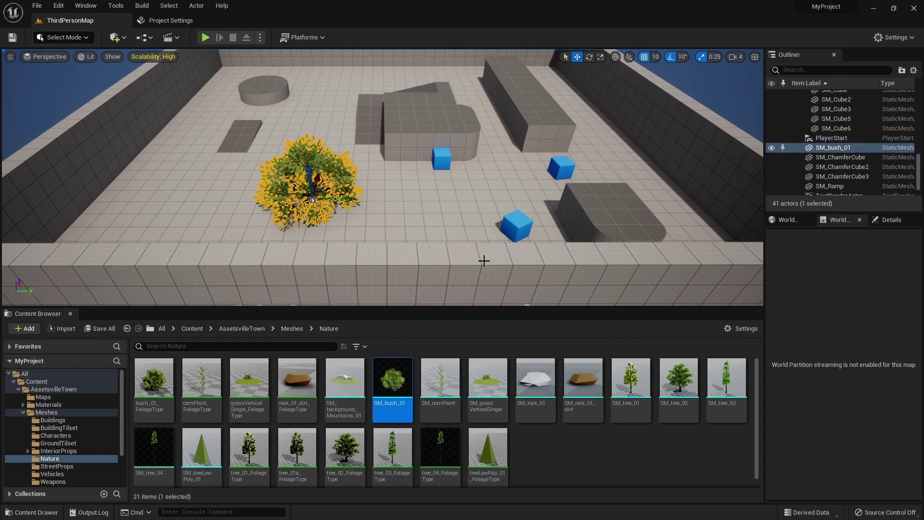
mouse_move(483, 262)
right_down()
mouse_move(308, 260)
mouse_move(483, 259)
right_up()
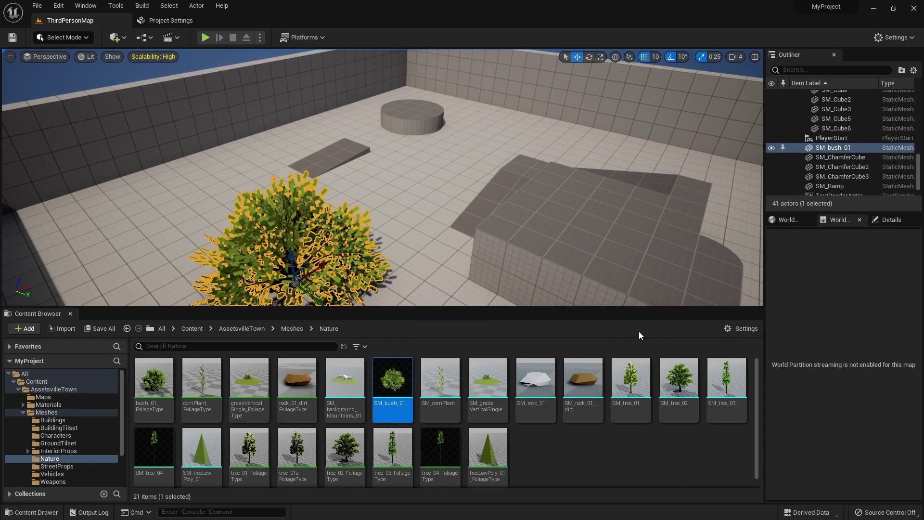
- Place SM_cornPlant on the floor behind the bush and SM_rock_01_dirt on the floor to the bush's other side
drag(441, 383, 424, 182)
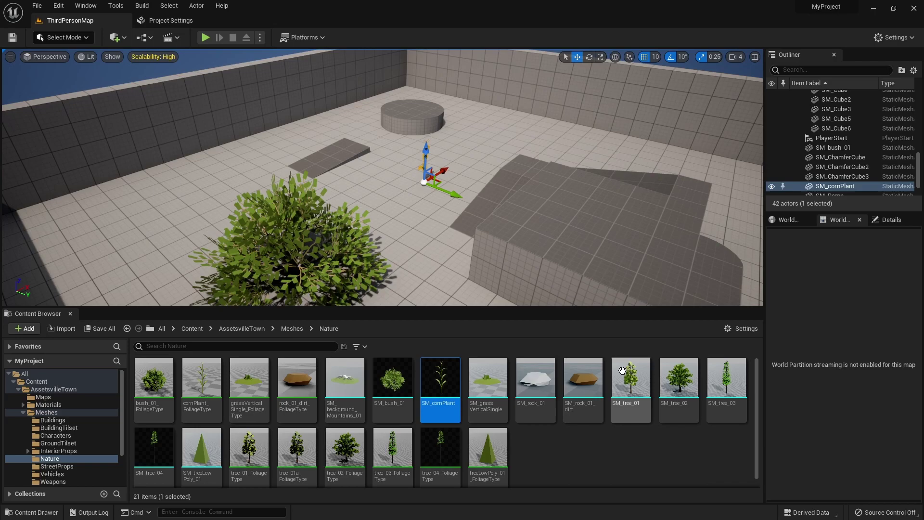
drag(589, 383, 188, 186)
right_drag(436, 242, 437, 243)
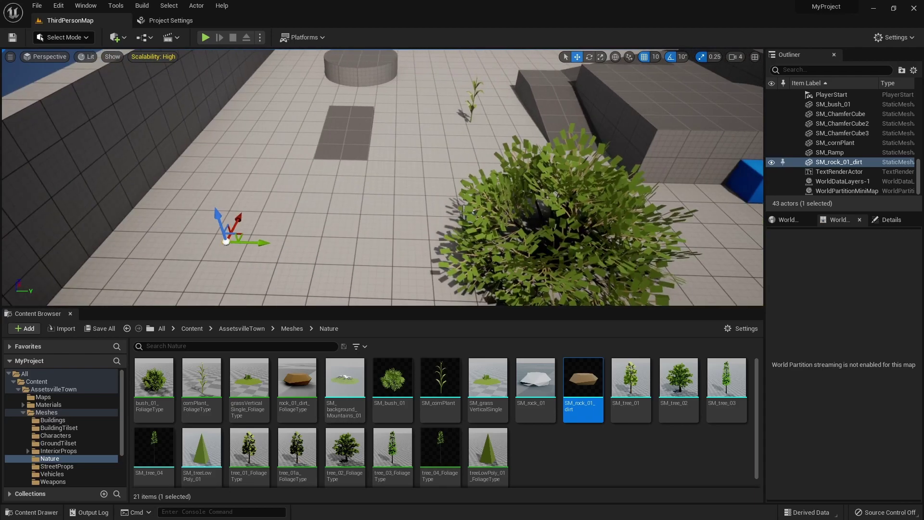
- Move SM_bush_01 sideways along the floor, clear of the player start
click(436, 243)
click(556, 206)
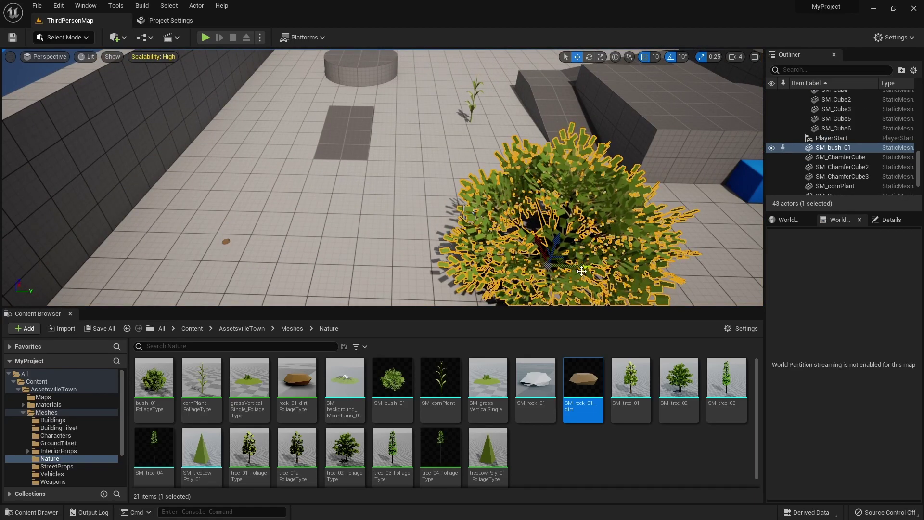
drag(583, 266, 698, 270)
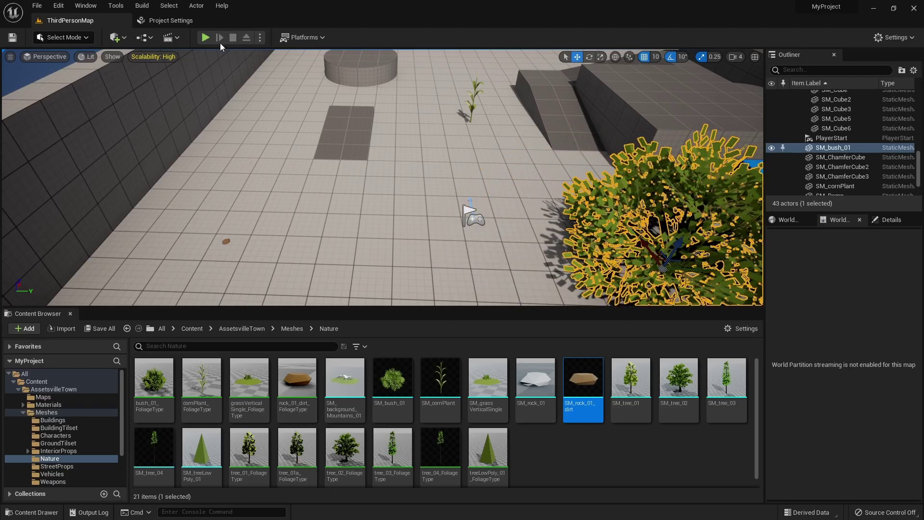
- Play-test the level by running and jumping the character around the bush and the corn plant, and end the session
click(205, 37)
click(504, 171)
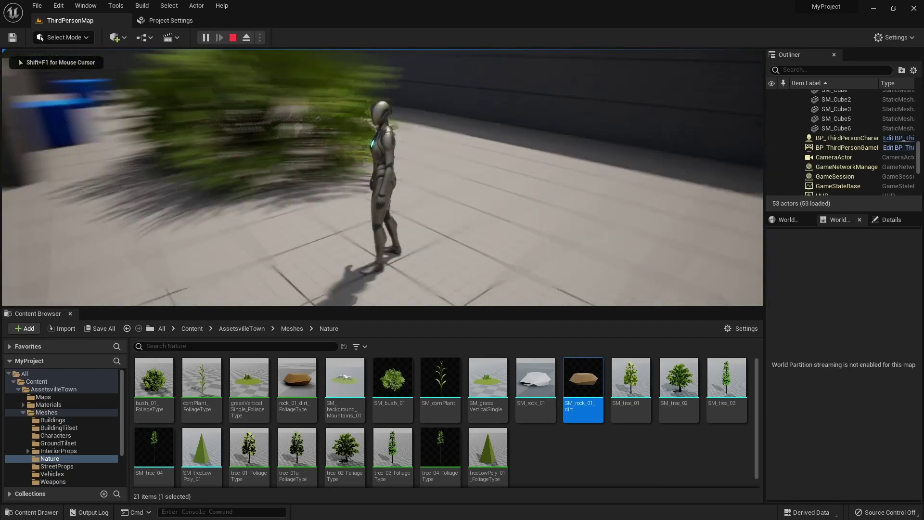
key(w)
key(space)
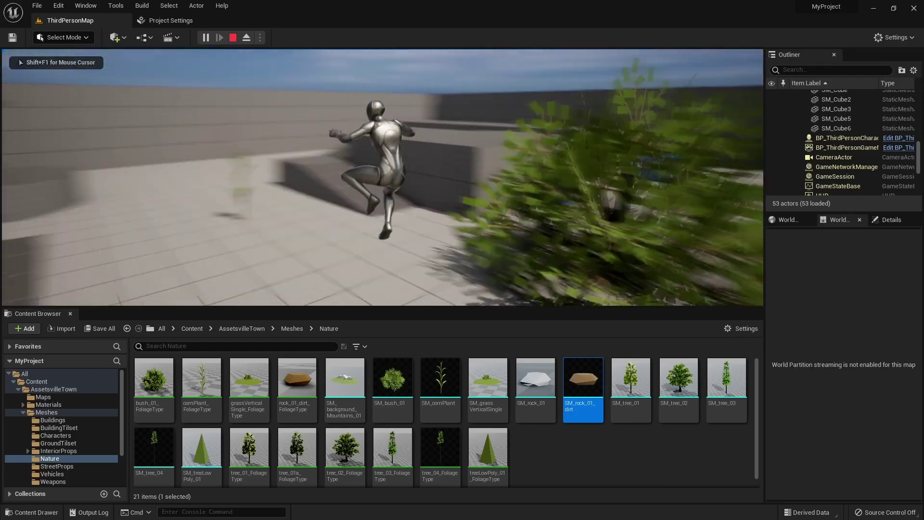
key(w)
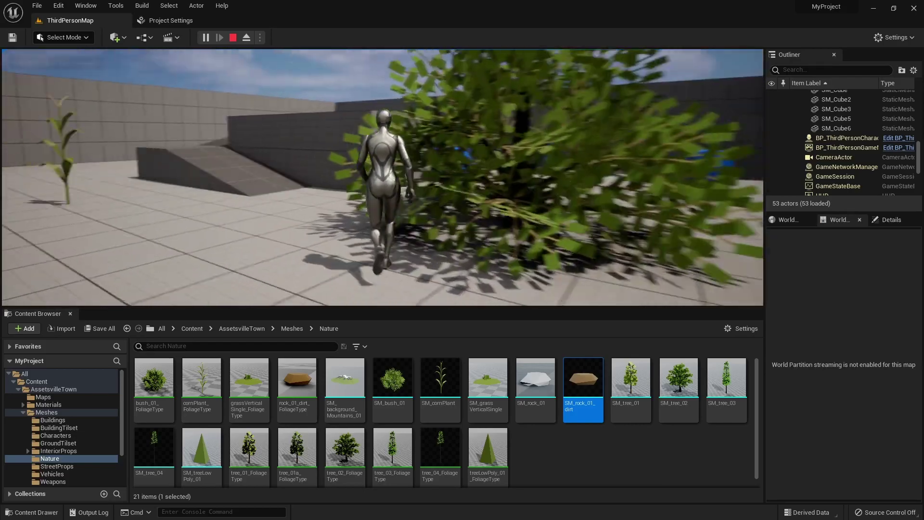
key(w)
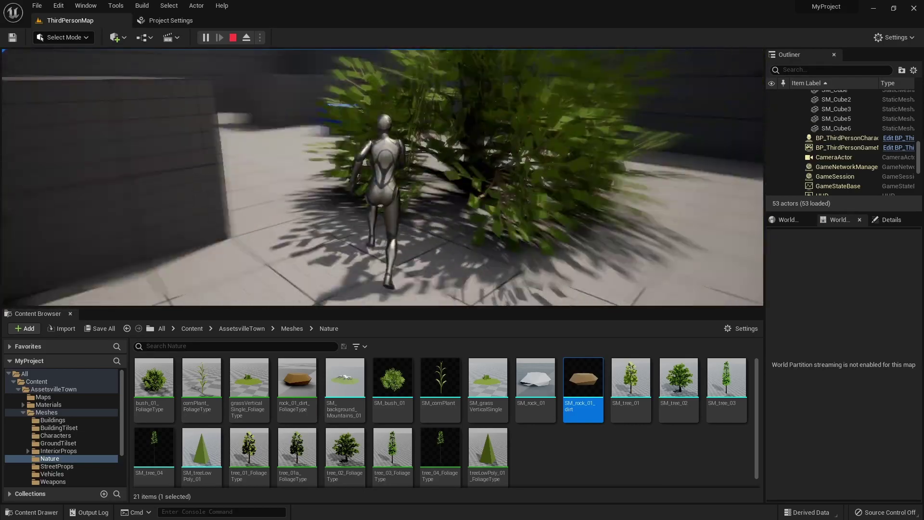
key(w)
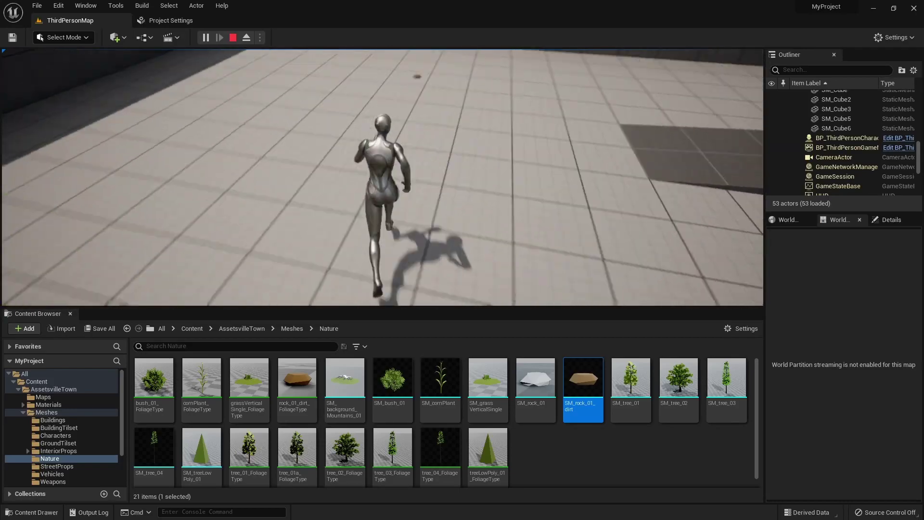
key(w)
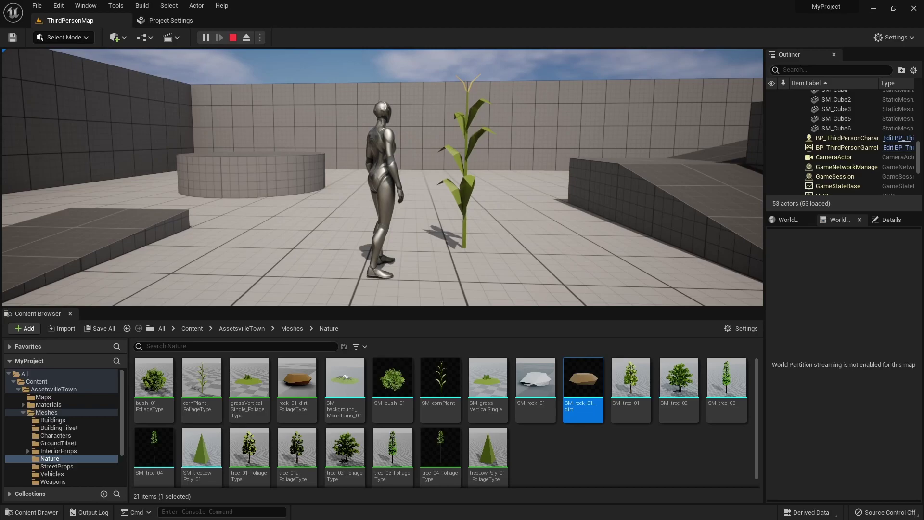
key(Escape)
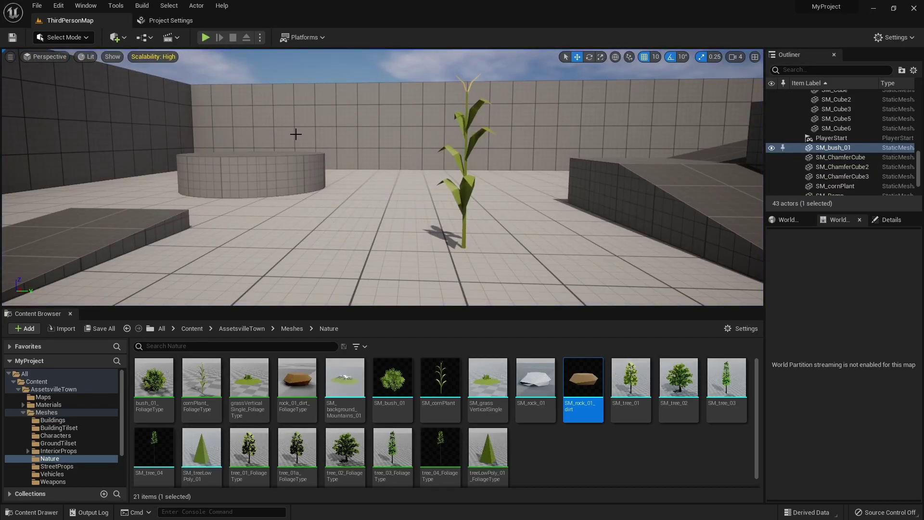
- Save the unsaved SM_bush_01, SM_cornPlant and SM_rock_01_dirt actors
click(99, 328)
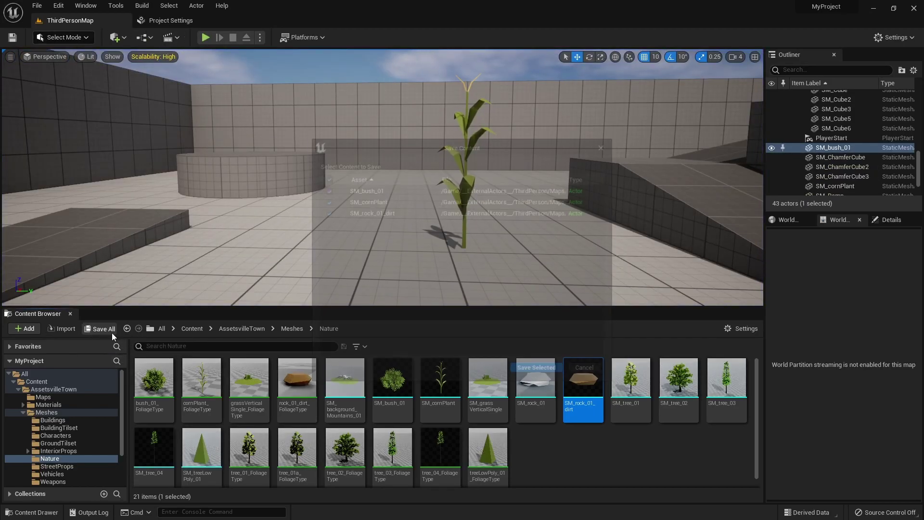
click(544, 371)
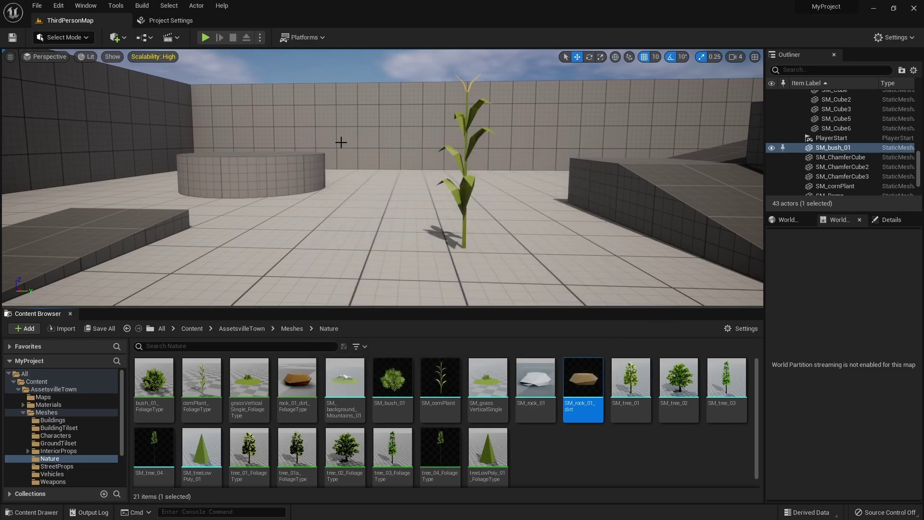
- Build the level's HLODs, check the build log to its end and close it
click(142, 5)
click(191, 32)
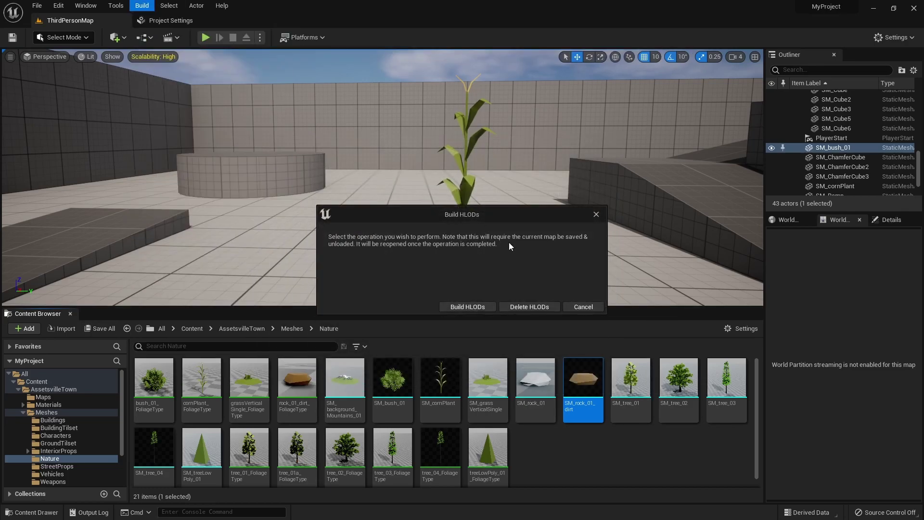
click(468, 306)
click(489, 371)
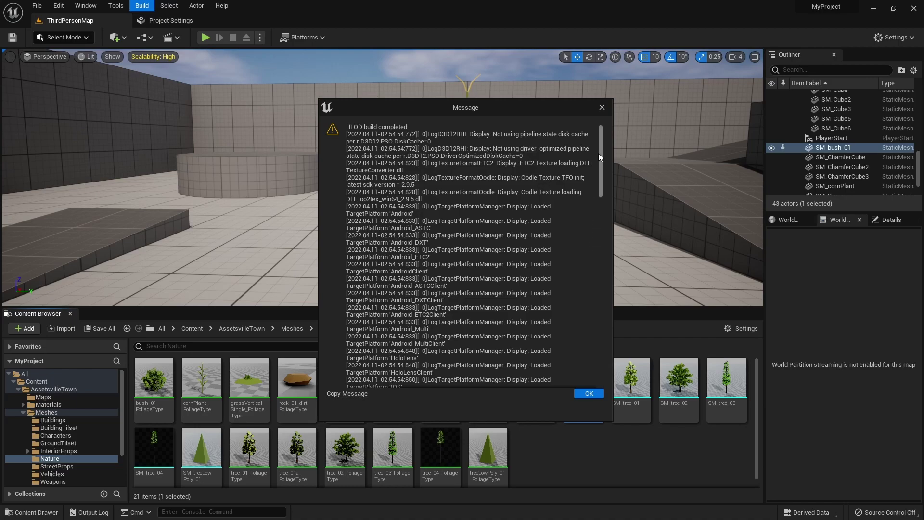
drag(602, 133, 603, 347)
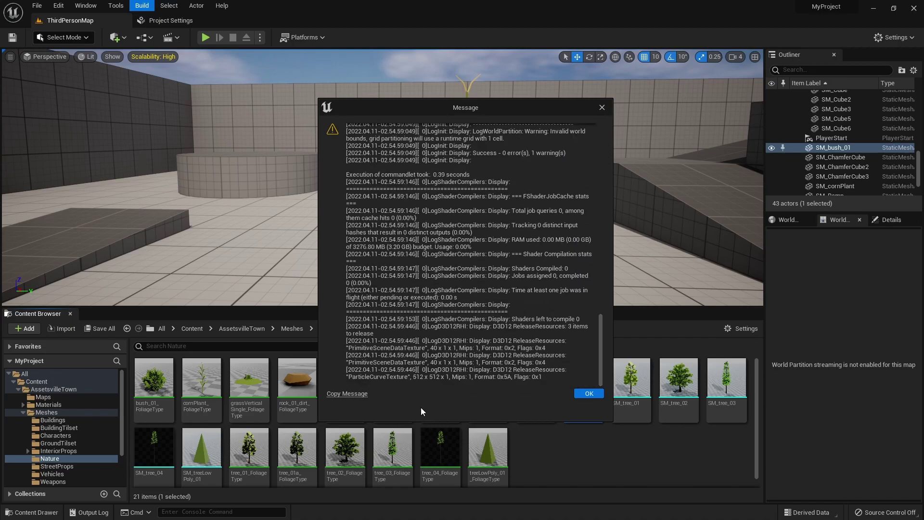
click(589, 393)
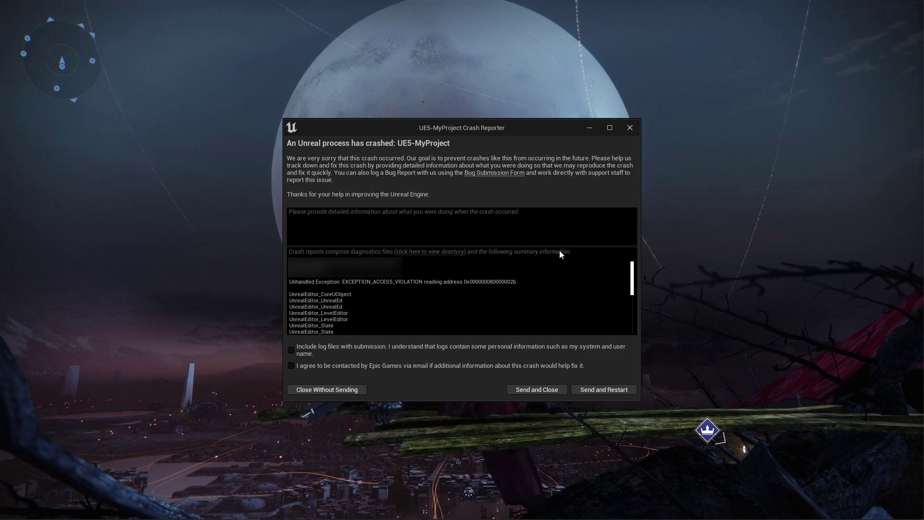
- Read through the crash report summary, send the report and restart the MyProject editor
click(342, 391)
mouse_move(633, 278)
mouse_down()
mouse_move(633, 317)
mouse_move(639, 265)
mouse_up()
click(613, 392)
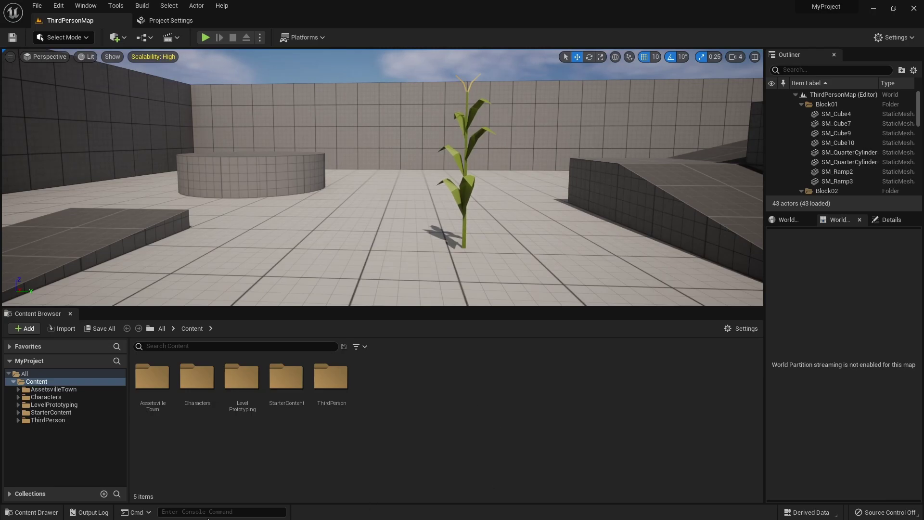
- Delete the AssetsvilleTown folder and all its assets from the project's Content
click(146, 399)
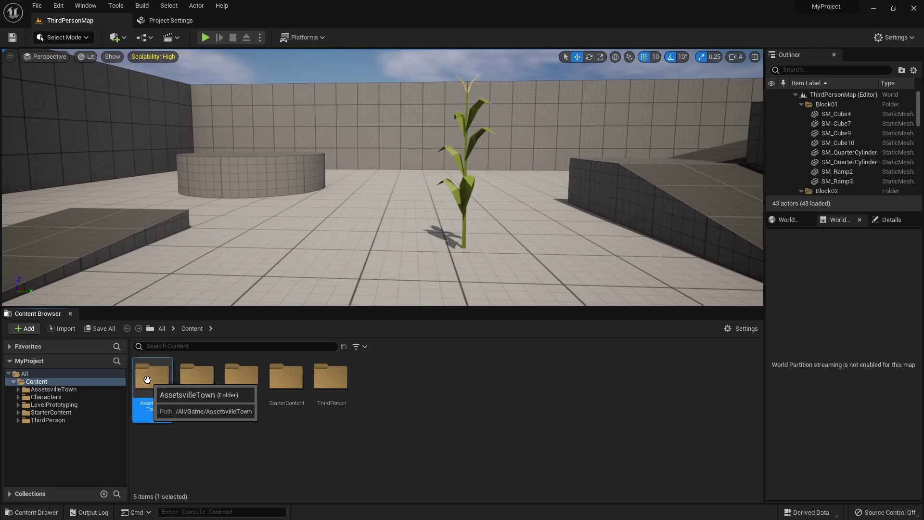
right_click(147, 380)
click(202, 279)
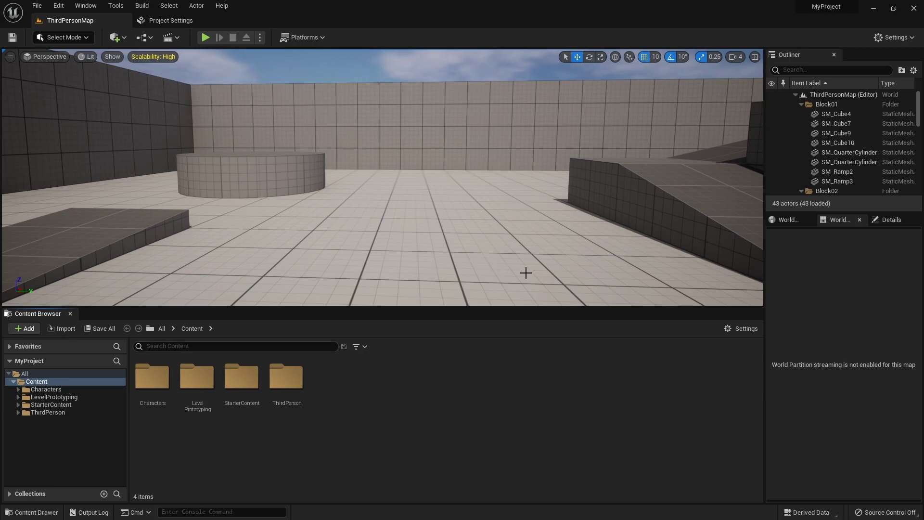
- Play-test the level without the pack's assets by running and jumping the character, and end the session
right_drag(526, 273, 573, 282)
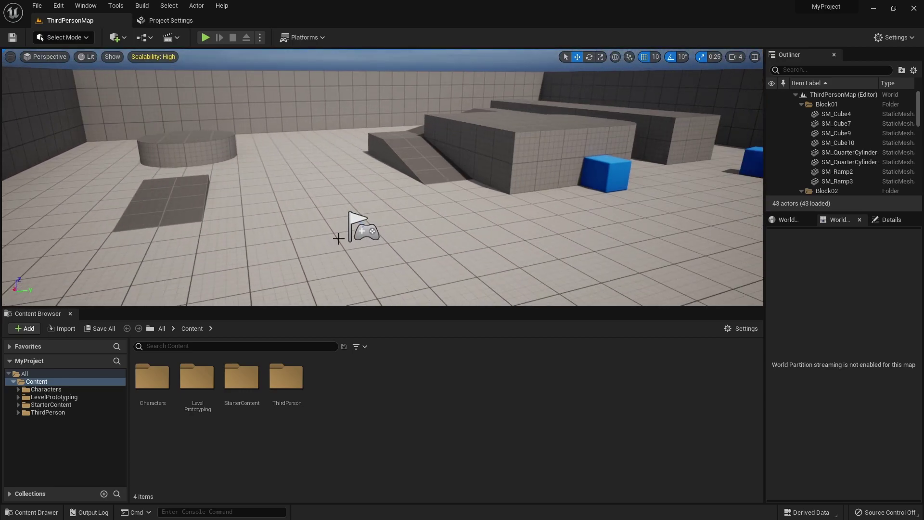
click(205, 37)
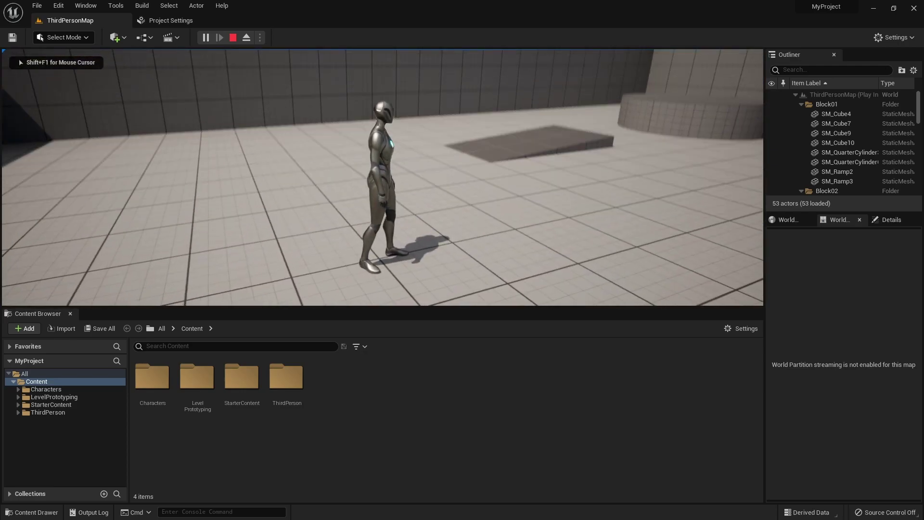
key(d)
key(s)
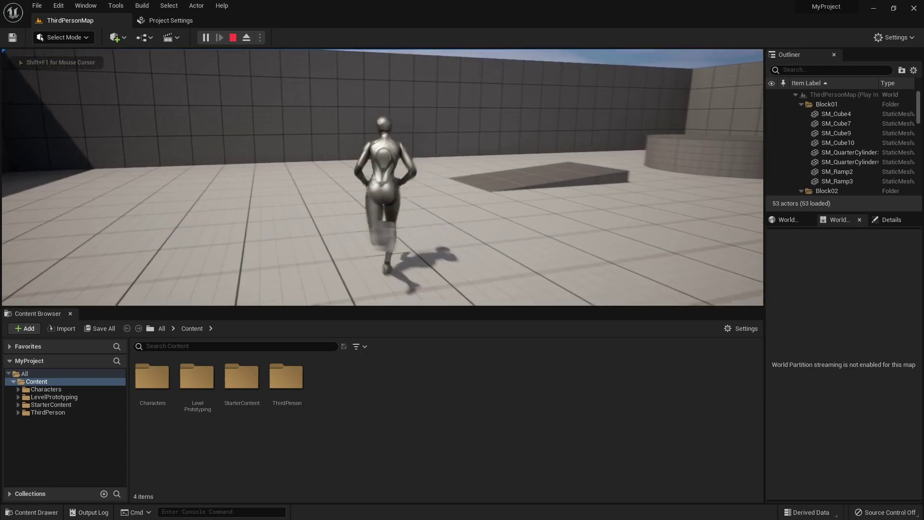
key(space)
key(w)
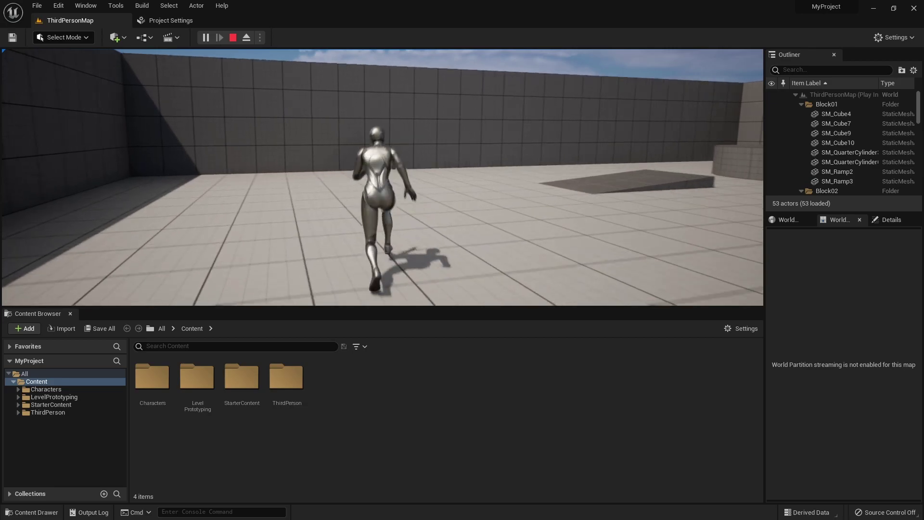
key(s)
key(Escape)
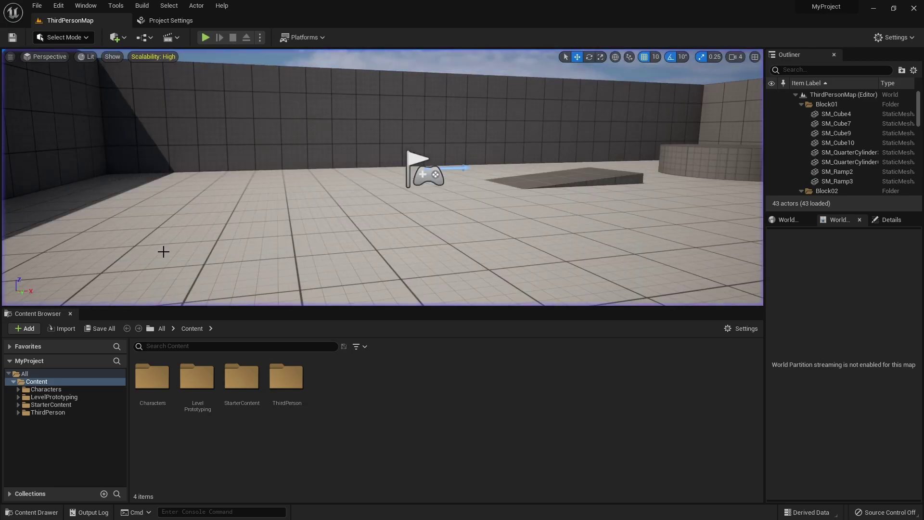
- Fix up the redirectors in the Content folder and save everything in the project
right_click(69, 380)
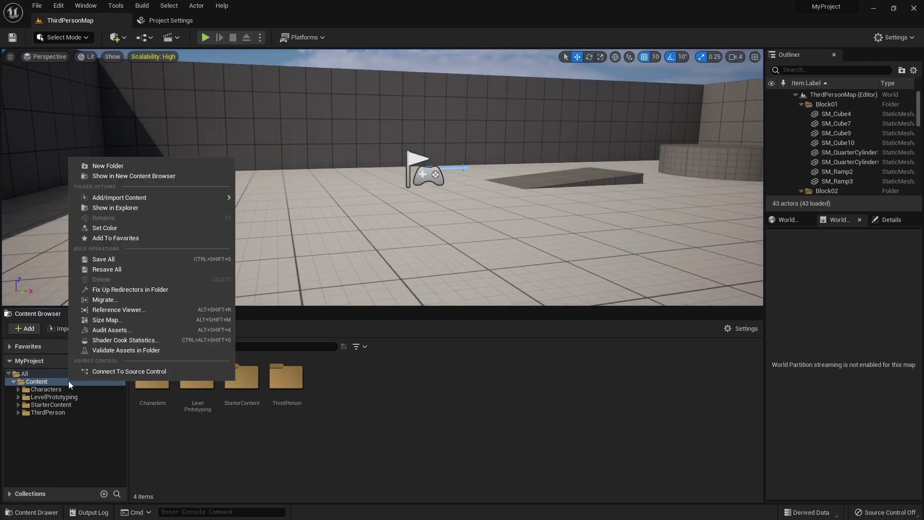
click(172, 290)
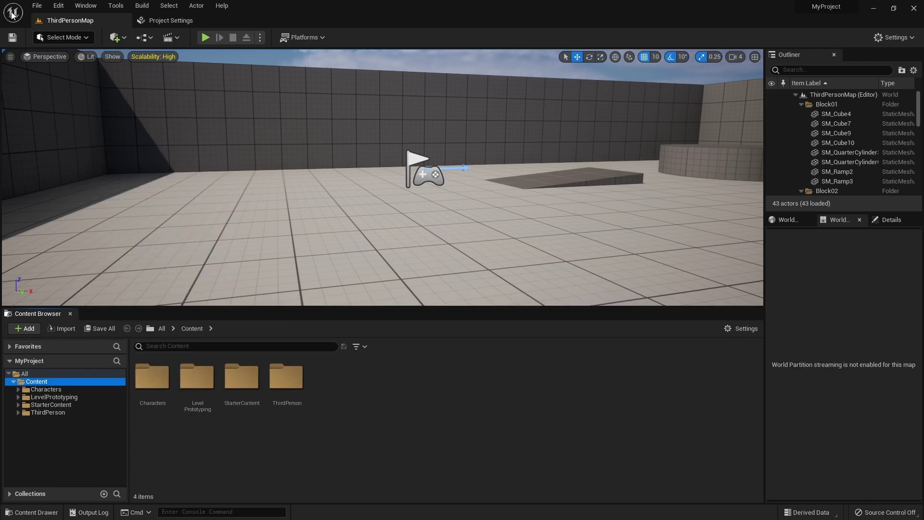
click(37, 5)
click(68, 114)
- Reopen MyProject from the recent projects, agreeing to the editor restart
click(39, 6)
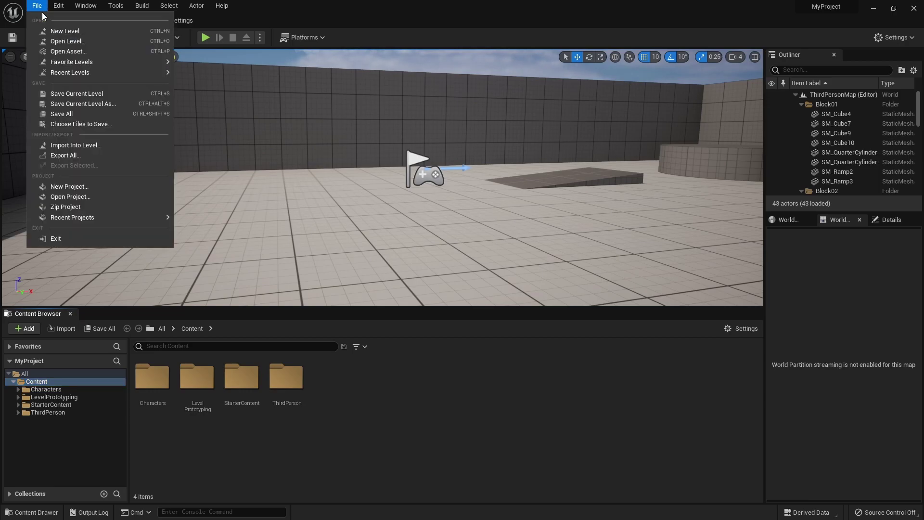
mouse_move(123, 219)
click(262, 218)
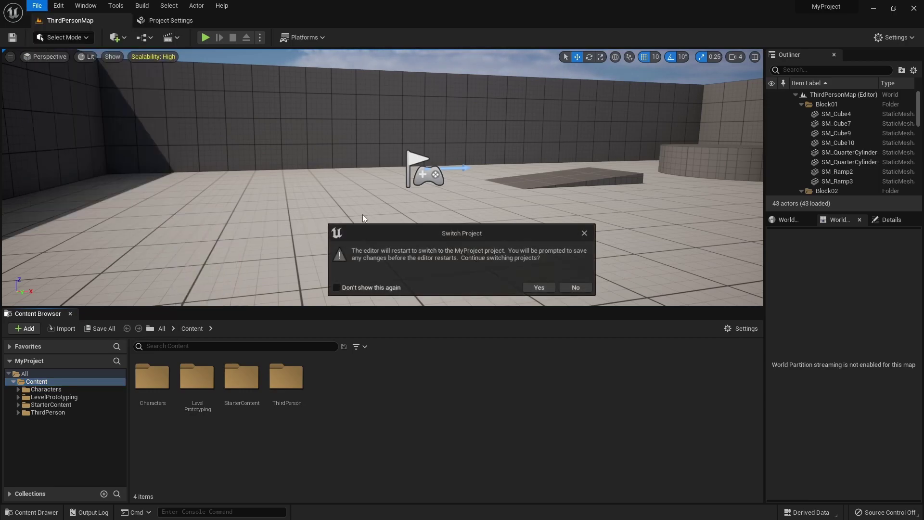
click(539, 287)
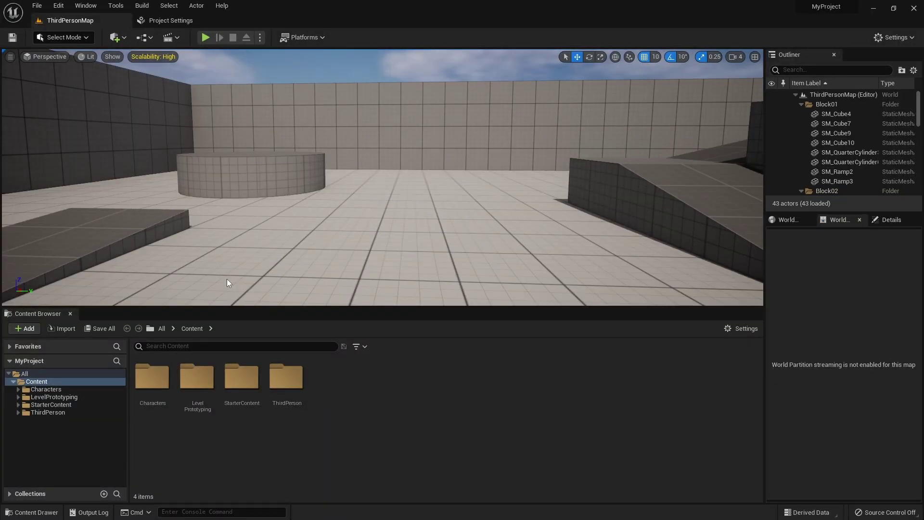
- Play-test the reopened level by running the character in several directions and jumping, and end the session
click(209, 40)
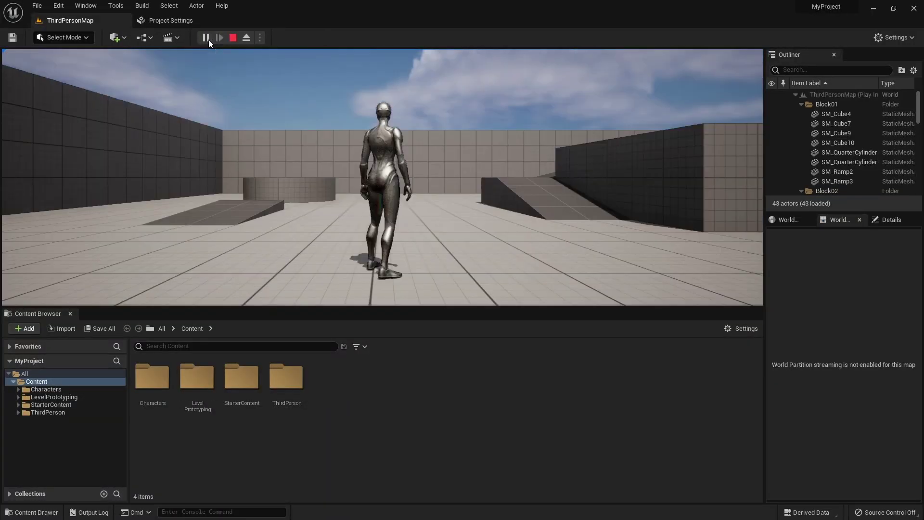
key(w)
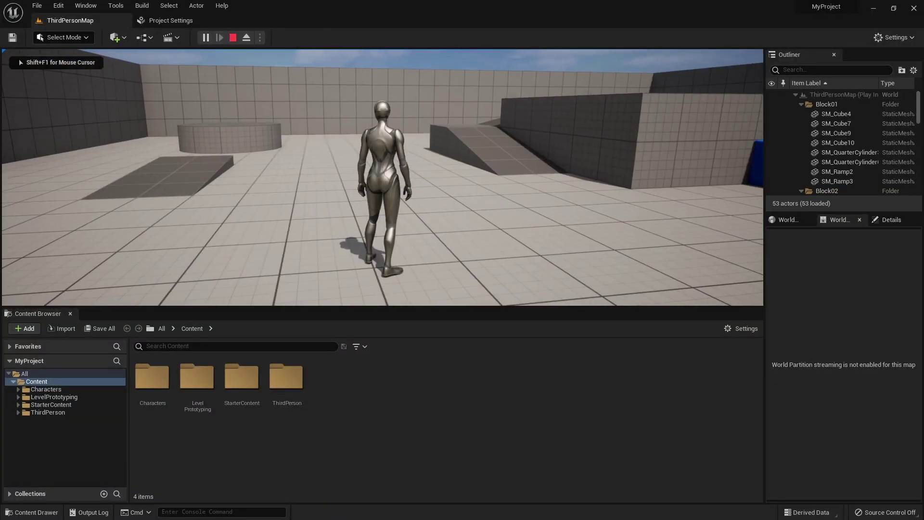
key(a)
key(d)
key(a)
key(w)
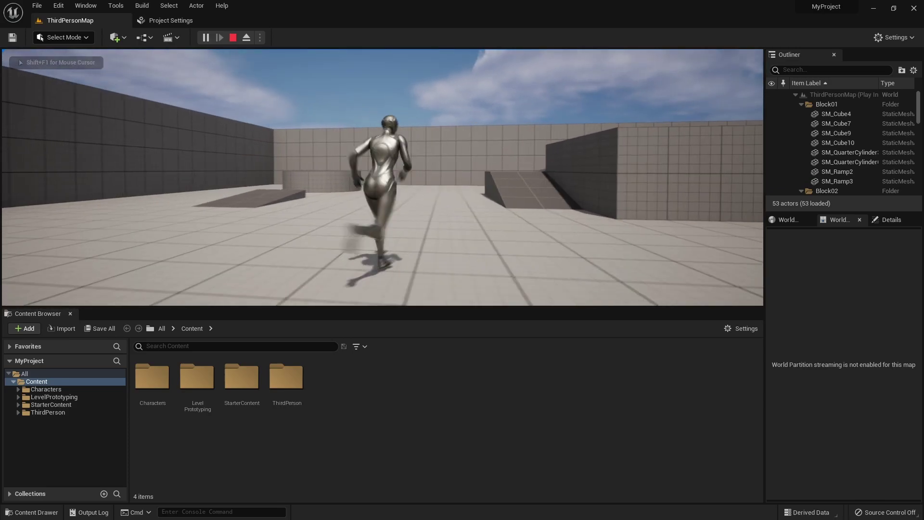
key(s)
key(d)
key(space)
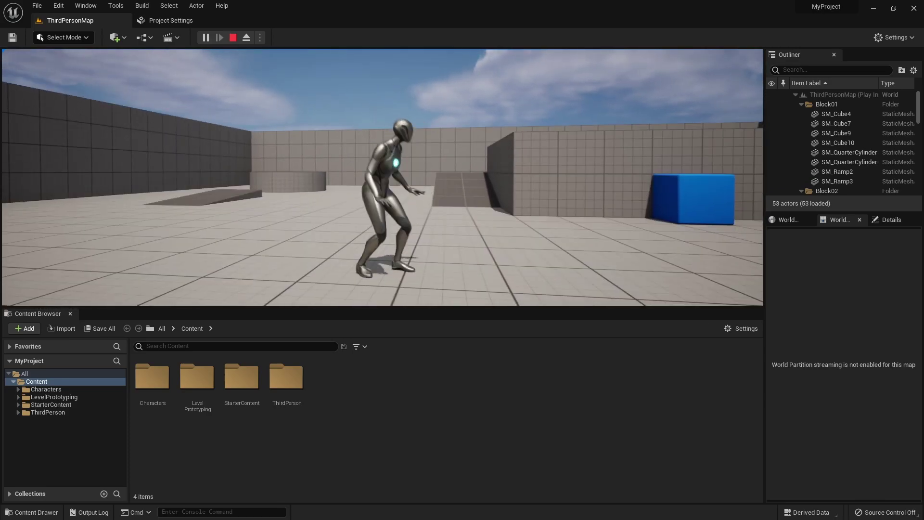
key(Escape)
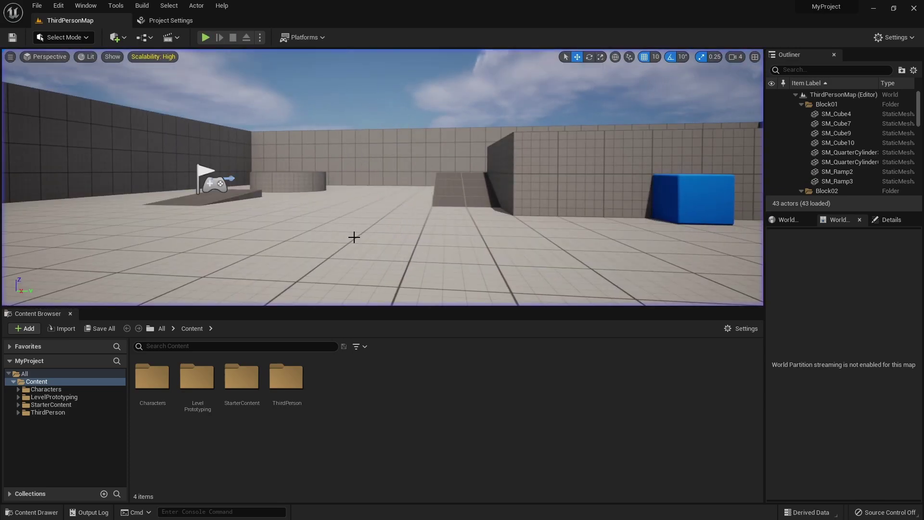
- Build the level's HLODs, saving PostProcessVolume and ThirdPersonMap, and close the build log
click(142, 6)
click(168, 214)
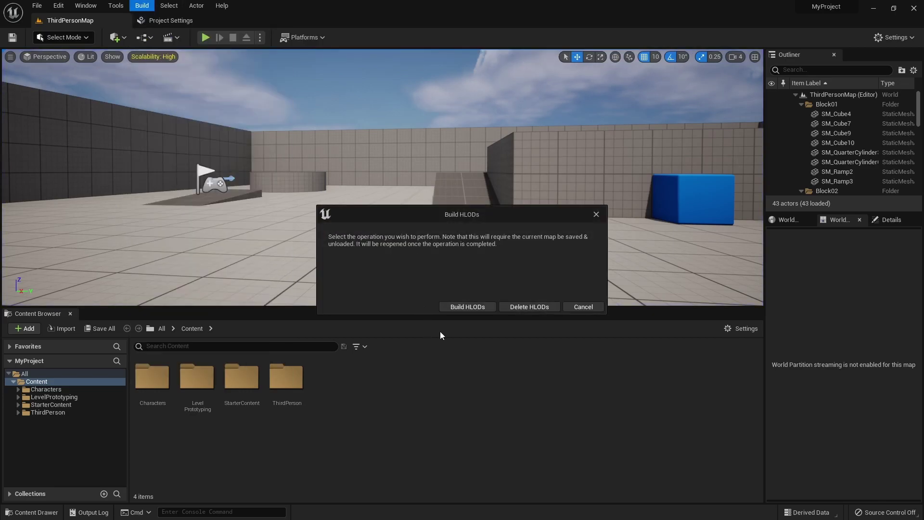
click(474, 308)
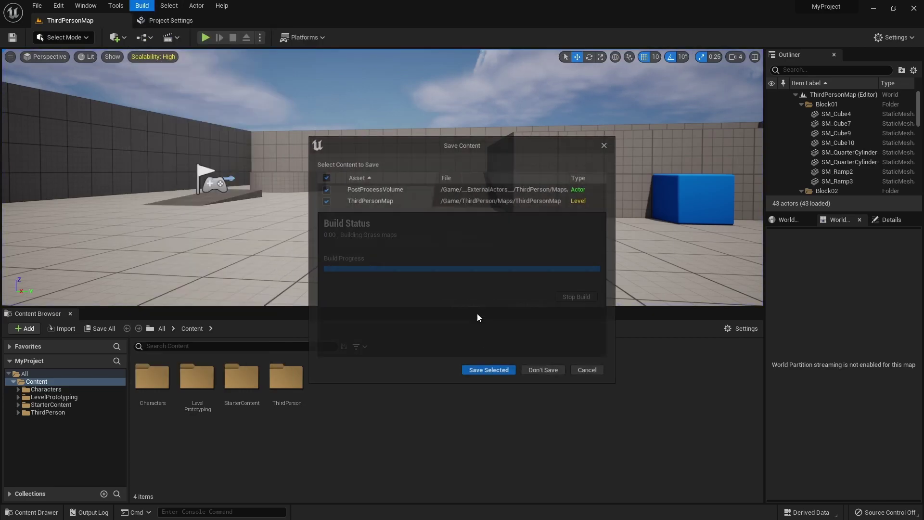
click(489, 371)
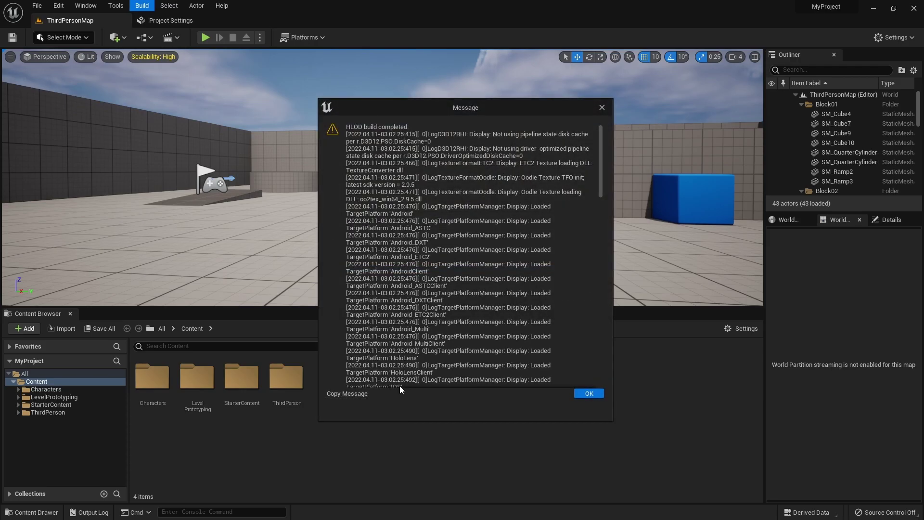
click(588, 393)
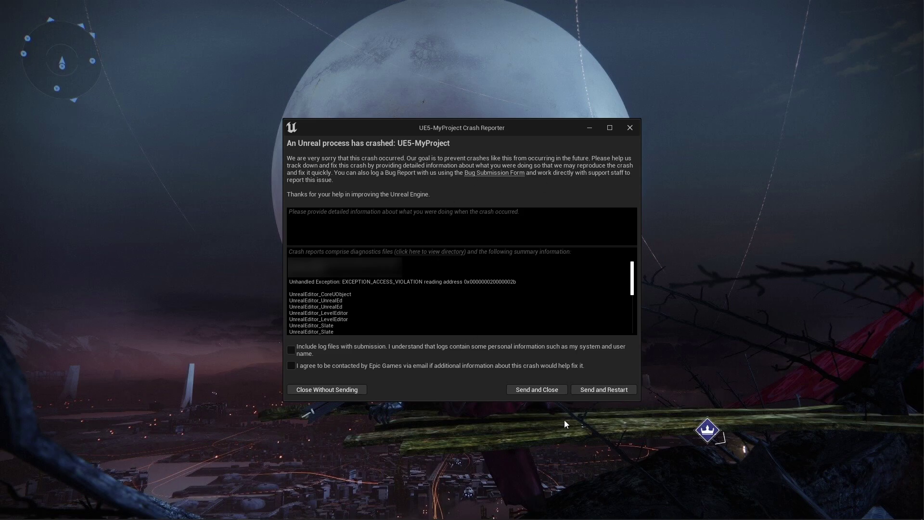
- Send the crash report and restart the editor, and run Delete HLODs on the level, saving the selected content and closing the log
mouse_move(625, 519)
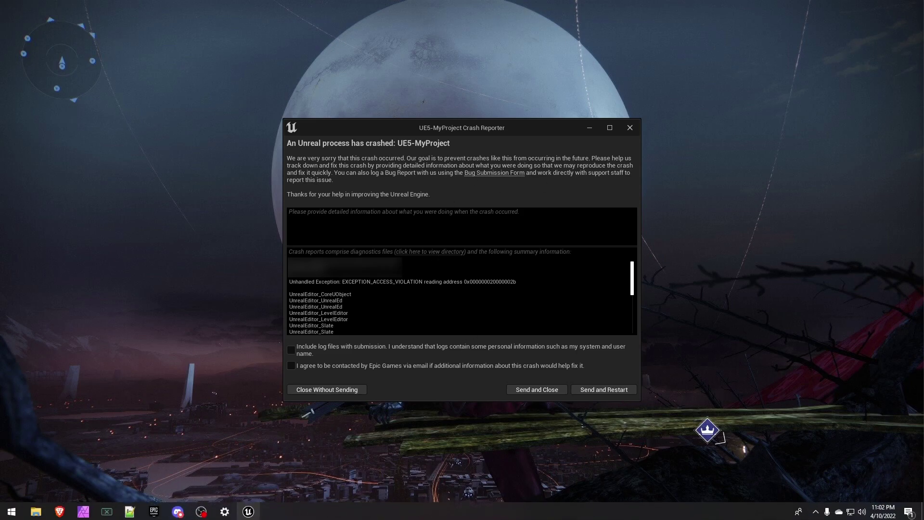
click(593, 390)
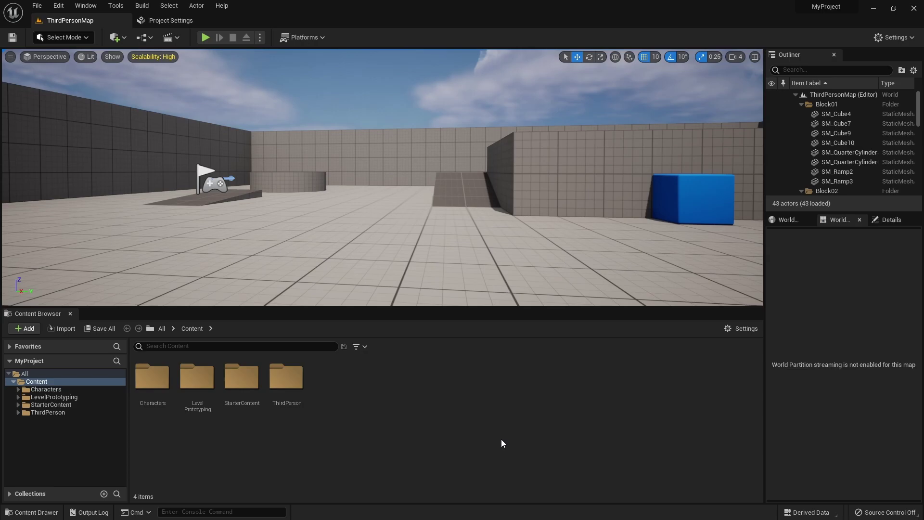
click(142, 5)
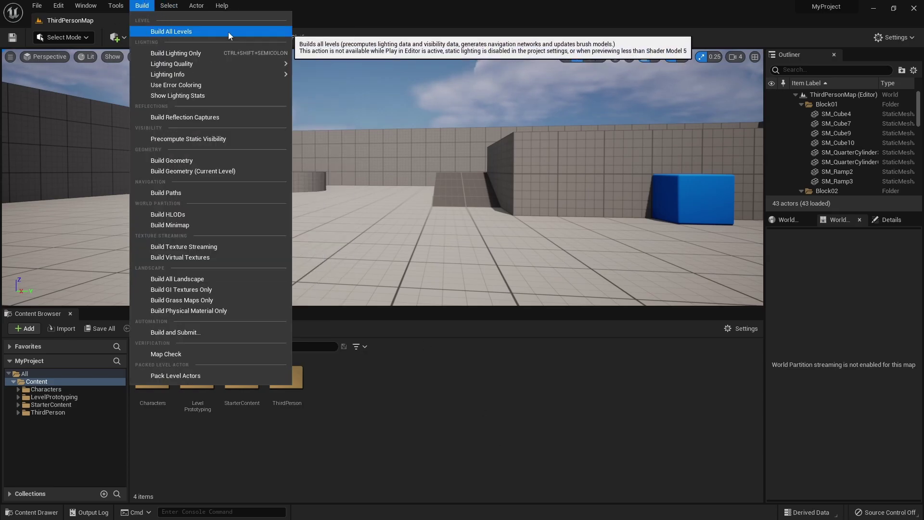
click(228, 32)
click(538, 309)
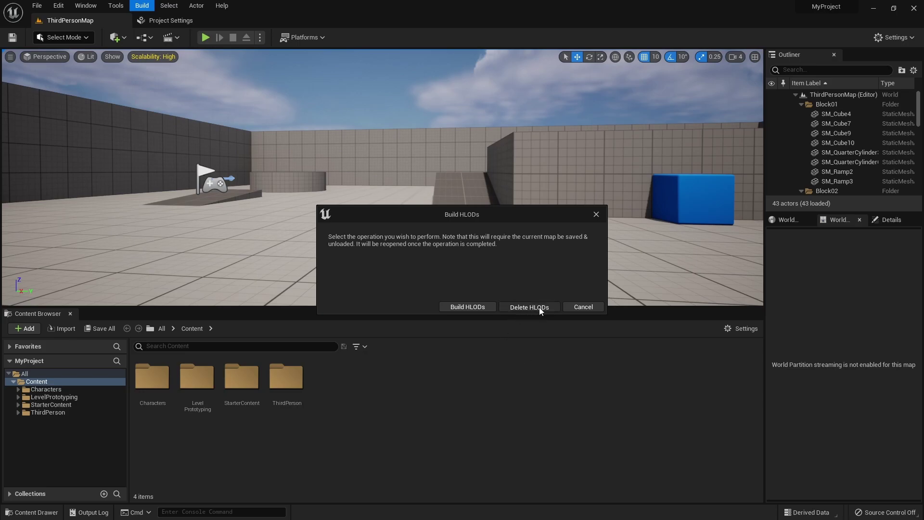
click(489, 372)
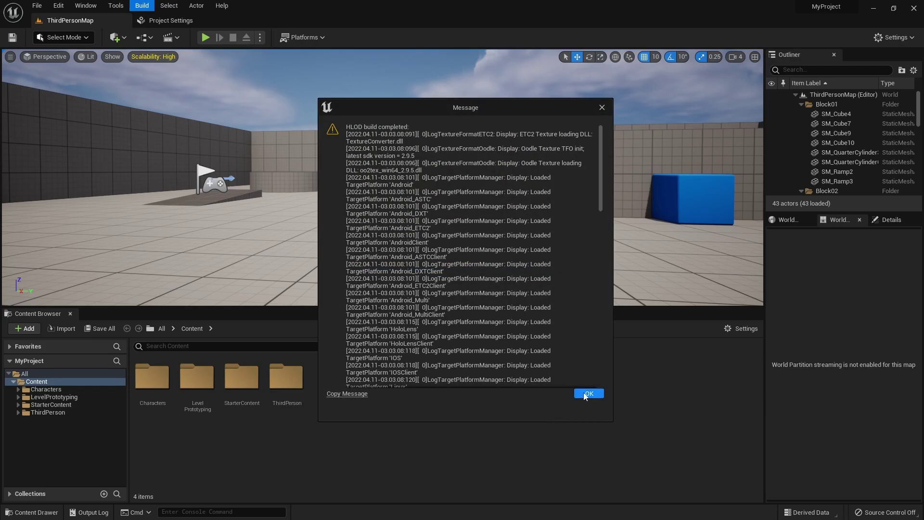
click(588, 393)
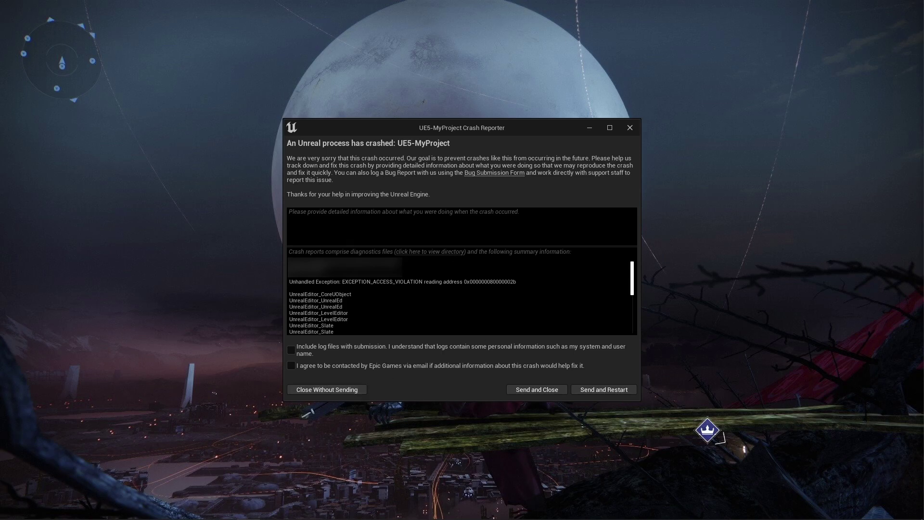
- Look over the crash report summary and close the crash reporter without sending
drag(632, 264, 633, 242)
click(333, 391)
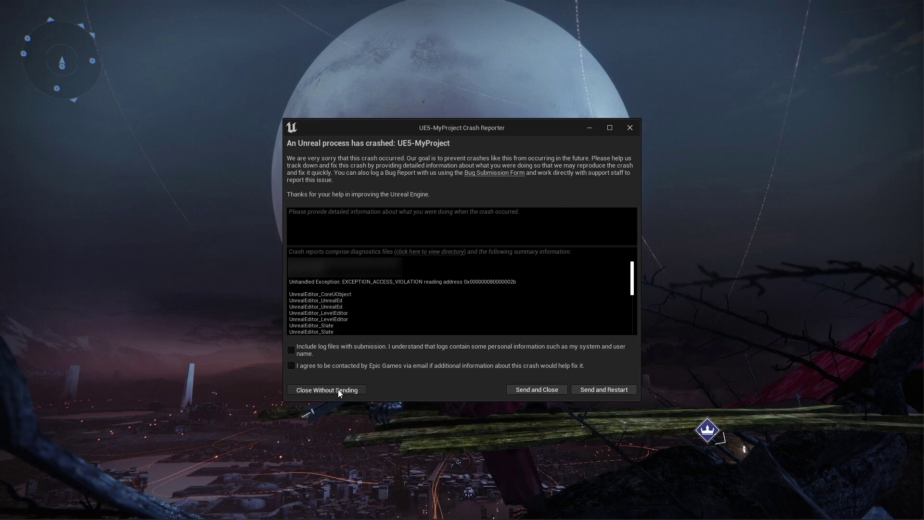